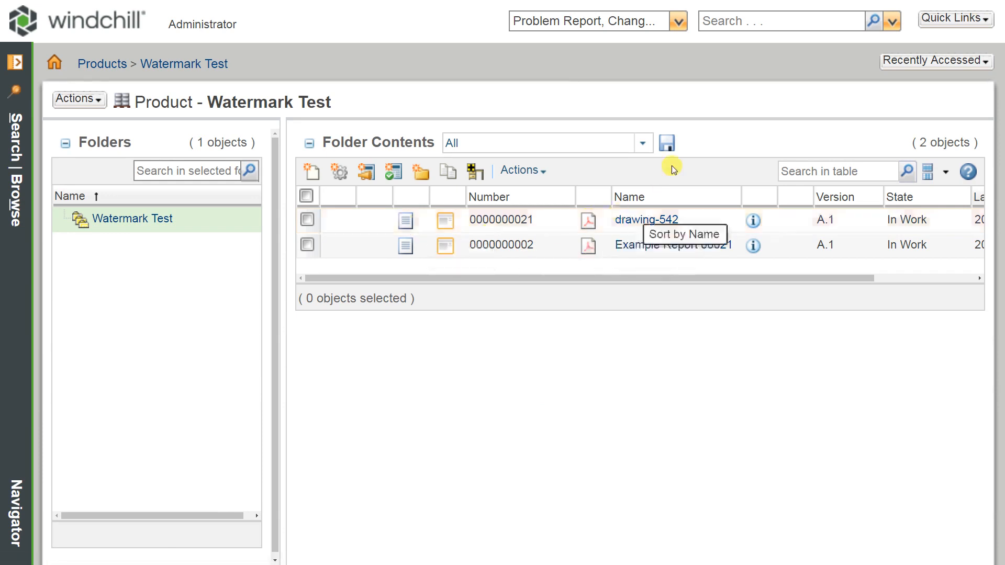
Step: Open the customization of the view list for the Folder Contents table and enlarge its window
{"action": "left_click", "coordinate": [643, 145]}
{"action": "left_click_drag", "start_coordinate": [649, 202], "coordinate": [657, 359]}
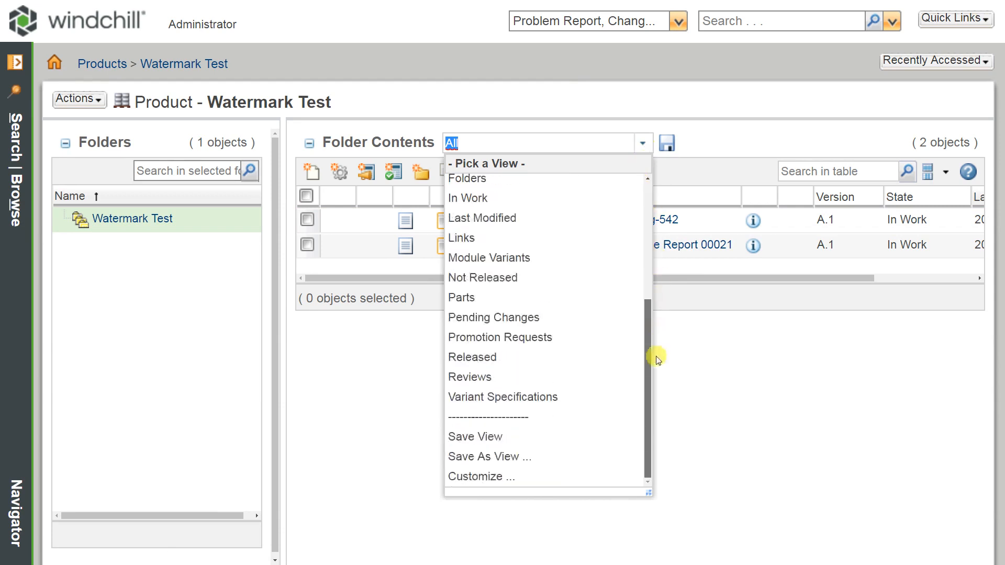
{"action": "left_click", "coordinate": [482, 477]}
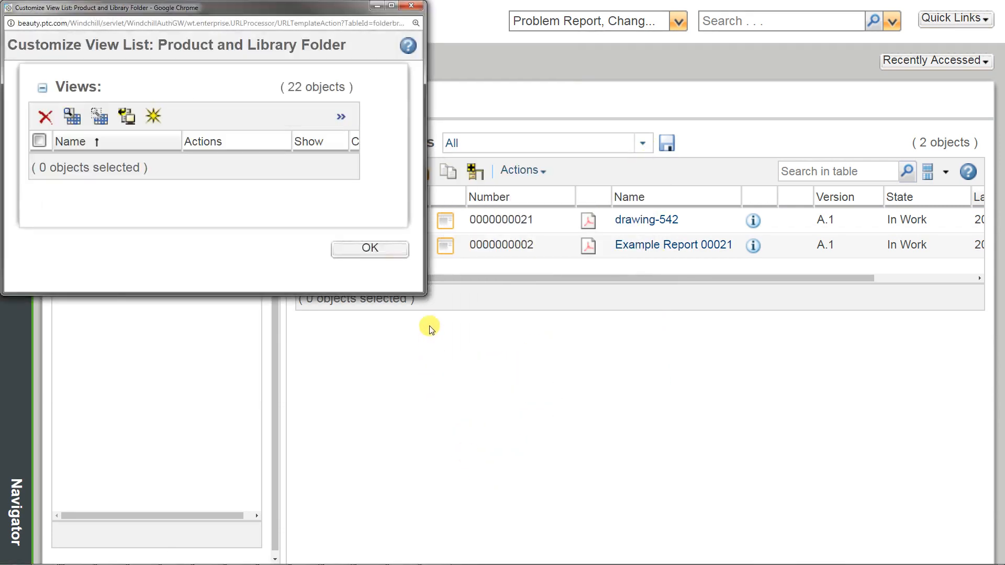
{"action": "left_click_drag", "start_coordinate": [422, 292], "coordinate": [806, 484]}
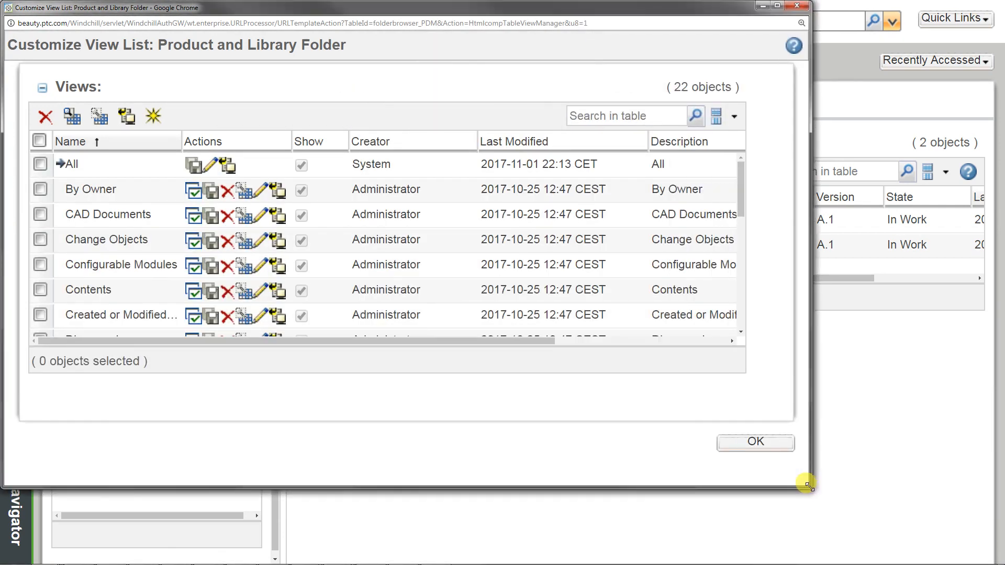
Step: Start a new view as a copy of the All view and name it Watermarking
{"action": "left_click", "coordinate": [195, 166]}
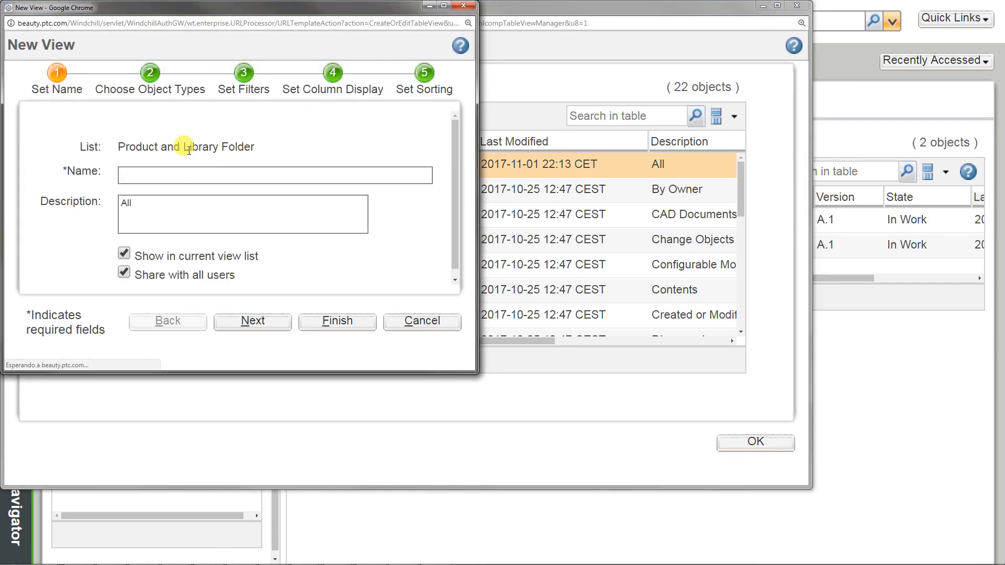
{"action": "left_click", "coordinate": [152, 169]}
{"action": "type", "text": "Wart"}
{"action": "key", "text": "BackSpace"}
{"action": "key", "text": "BackSpace"}
{"action": "key", "text": "BackSpace"}
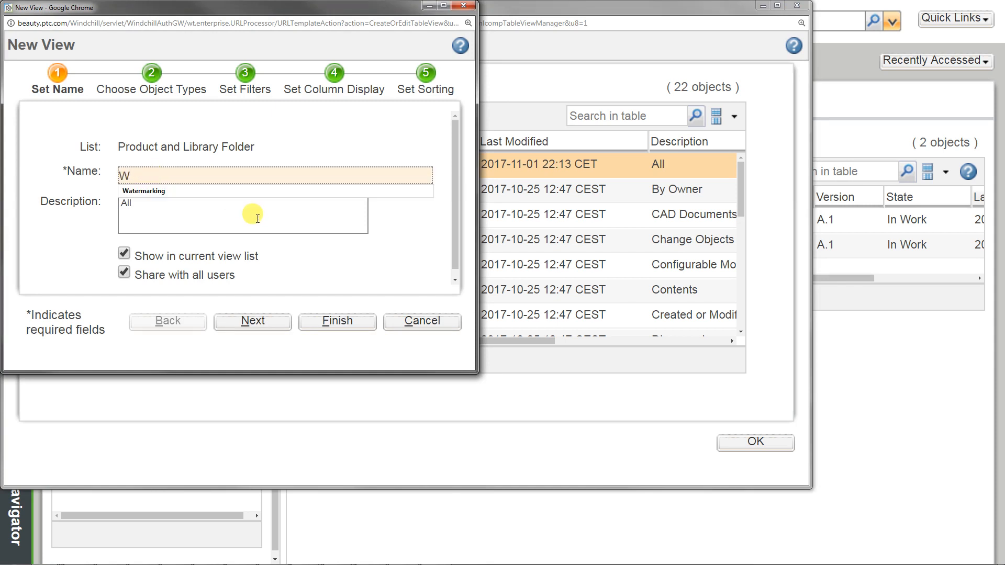
{"action": "left_click", "coordinate": [150, 191]}
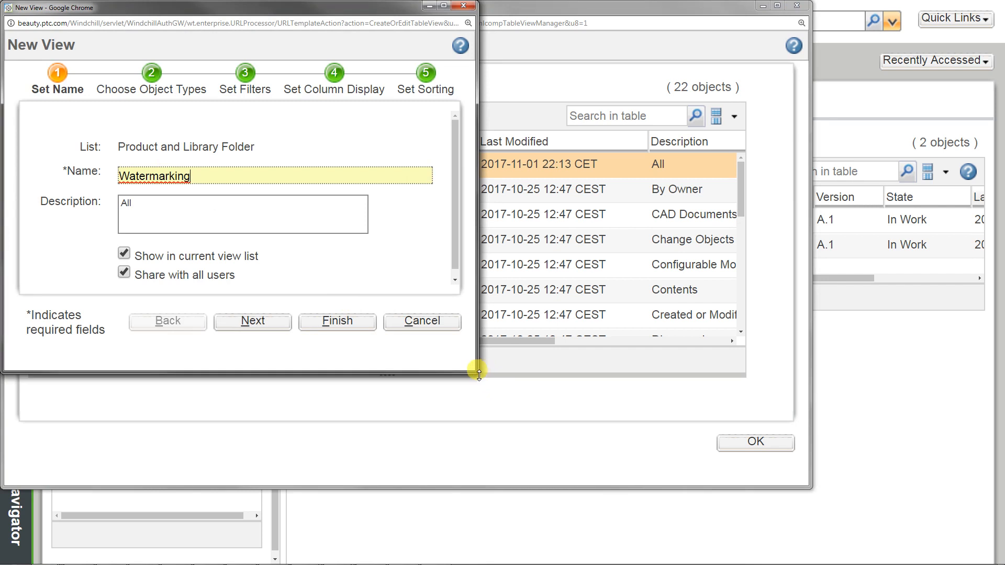
{"action": "left_click_drag", "start_coordinate": [478, 371], "coordinate": [647, 456]}
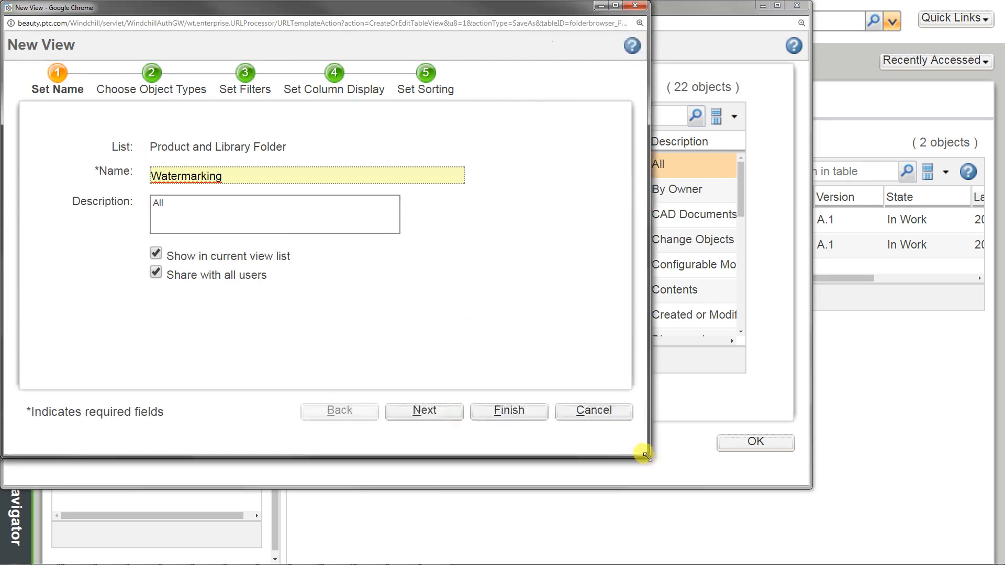
Step: Add the Watermark Quick column to the new view's selected columns
{"action": "left_click", "coordinate": [335, 73]}
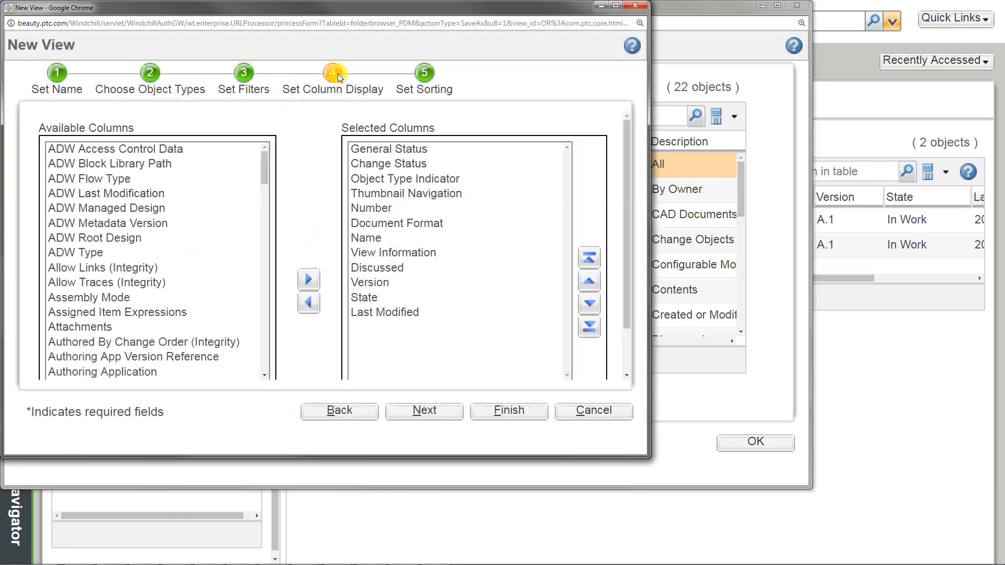
{"action": "left_click_drag", "start_coordinate": [265, 165], "coordinate": [268, 369]}
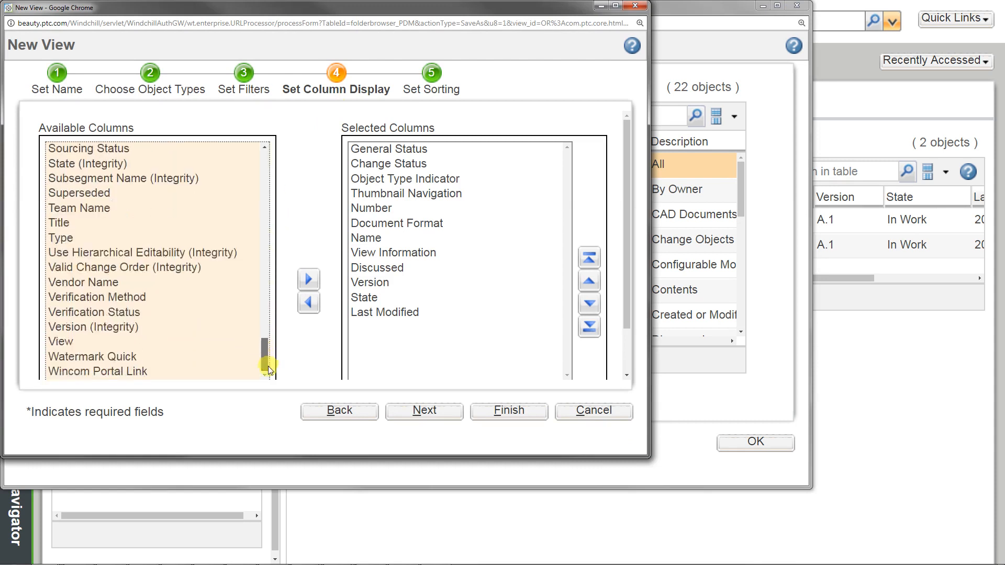
{"action": "left_click", "coordinate": [93, 358]}
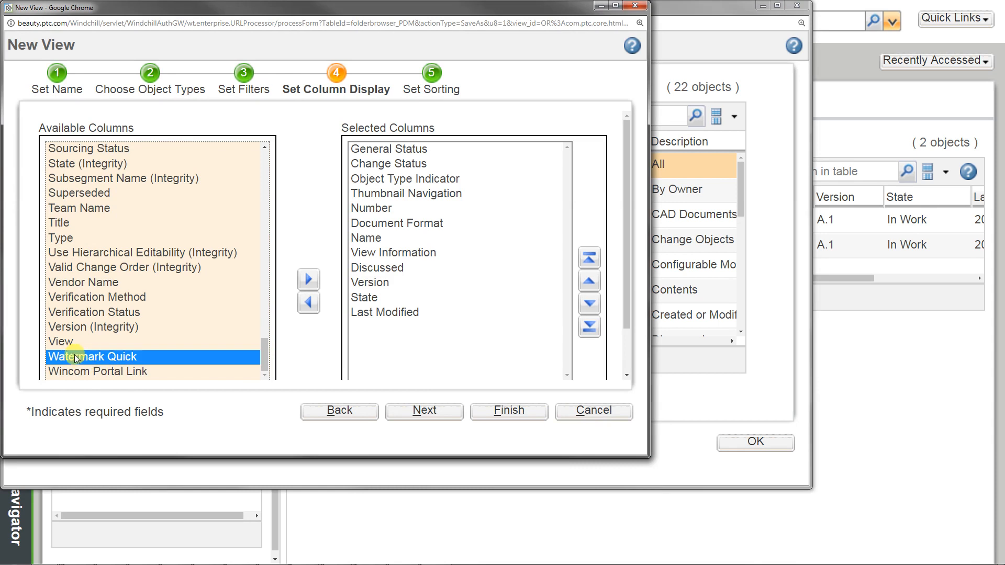
{"action": "left_click", "coordinate": [308, 279]}
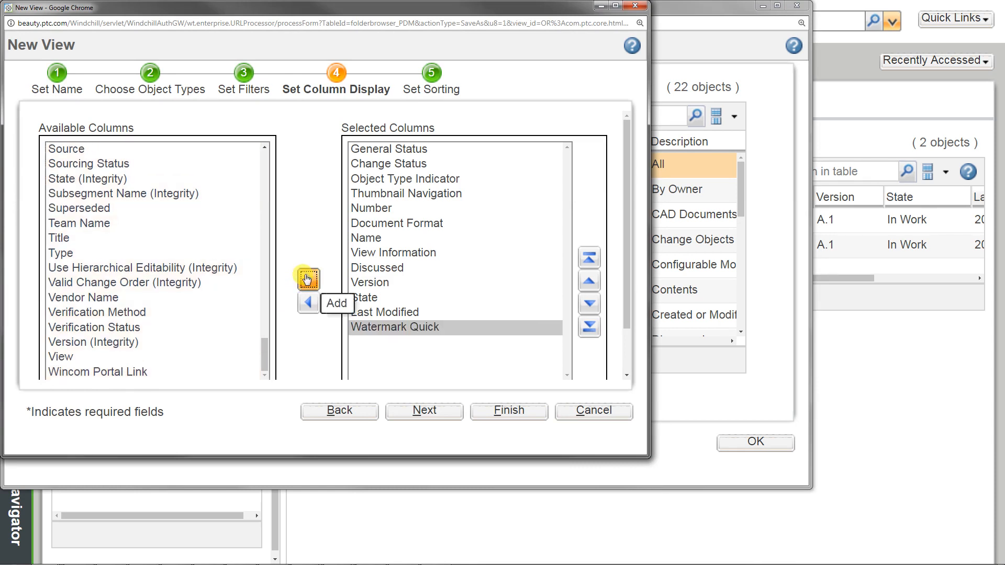
Step: Move the Watermark Quick column up to just above Thumbnail Navigation and finish creating the view
{"action": "left_click", "coordinate": [589, 288]}
{"action": "left_click", "coordinate": [590, 288]}
{"action": "left_click", "coordinate": [590, 288]}
{"action": "left_click", "coordinate": [590, 288]}
{"action": "left_click", "coordinate": [590, 288]}
{"action": "left_click", "coordinate": [589, 288]}
{"action": "left_click", "coordinate": [590, 287]}
{"action": "left_click", "coordinate": [590, 287]}
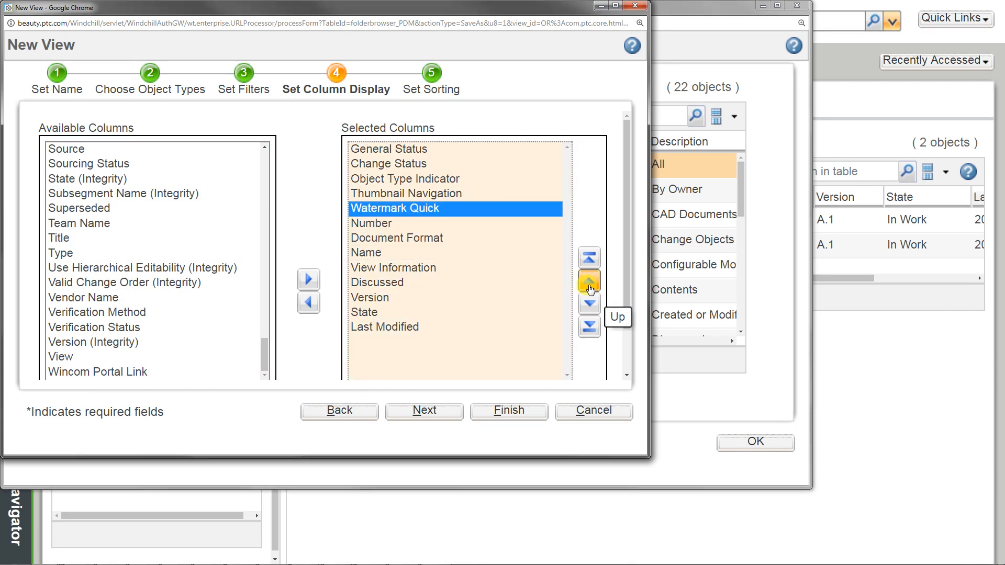
{"action": "left_click", "coordinate": [590, 288]}
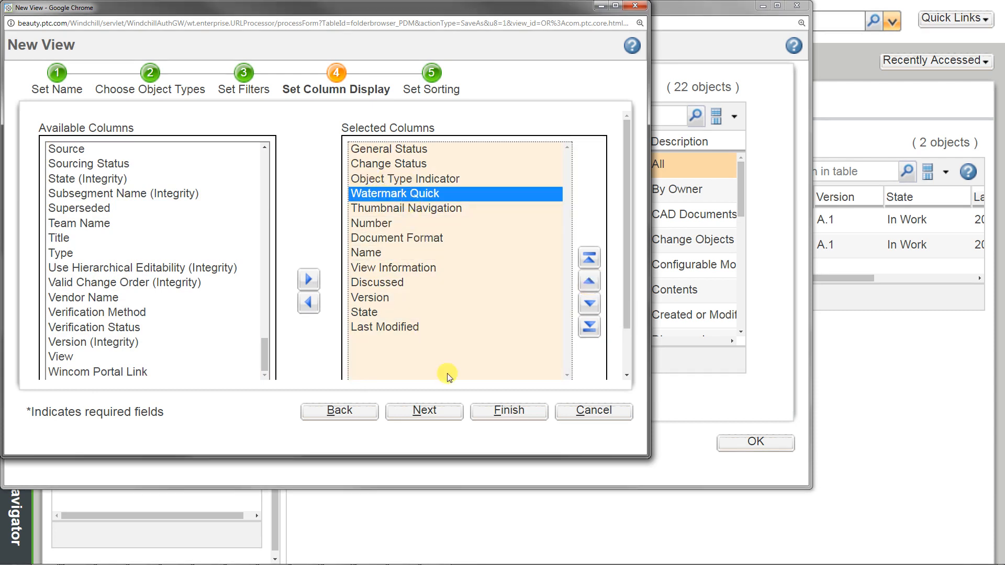
{"action": "left_click", "coordinate": [522, 413]}
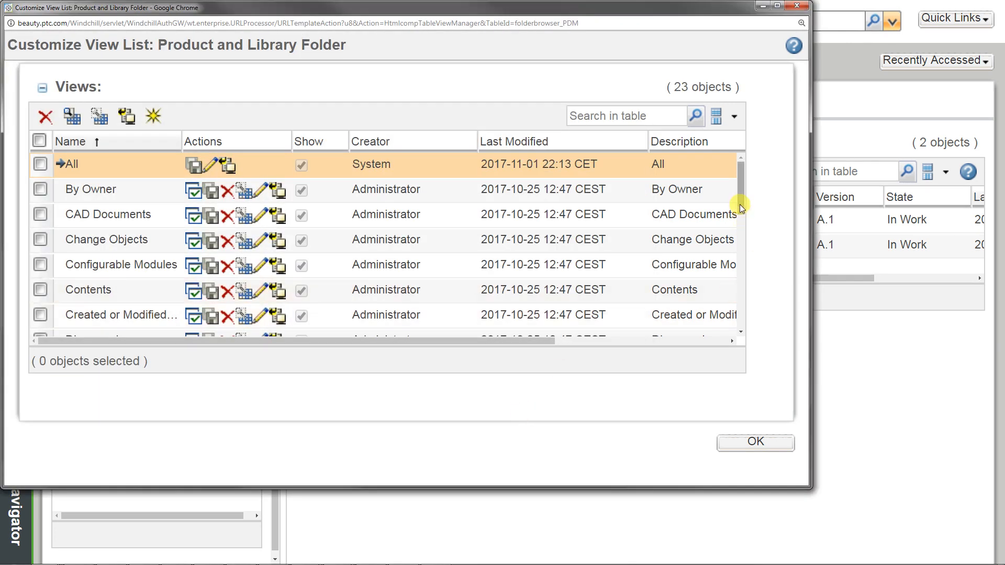
Step: Close the view list with a refresh of the original window and switch Folder Contents to the Watermarking view
{"action": "left_click_drag", "start_coordinate": [739, 190], "coordinate": [742, 321]}
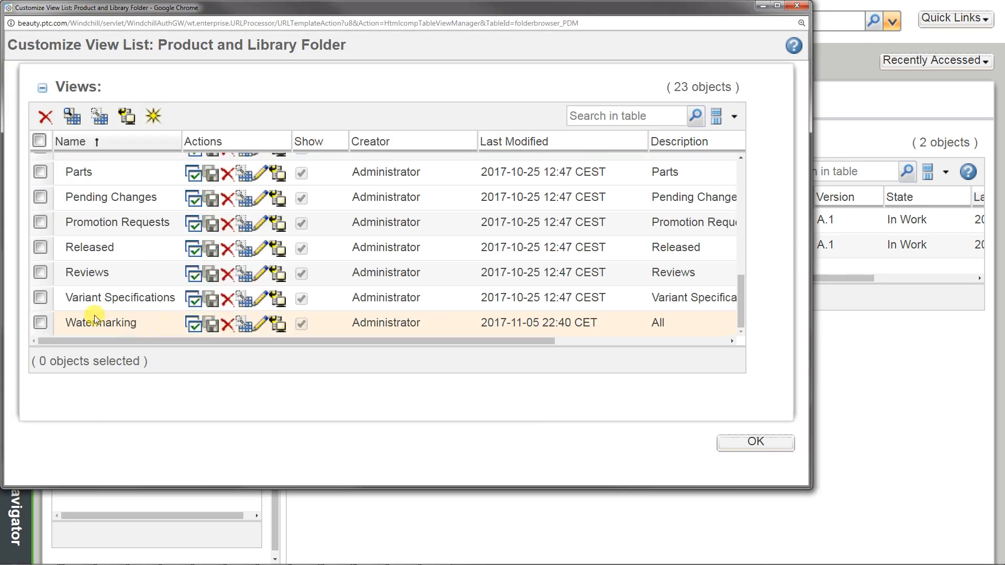
{"action": "left_click", "coordinate": [738, 445]}
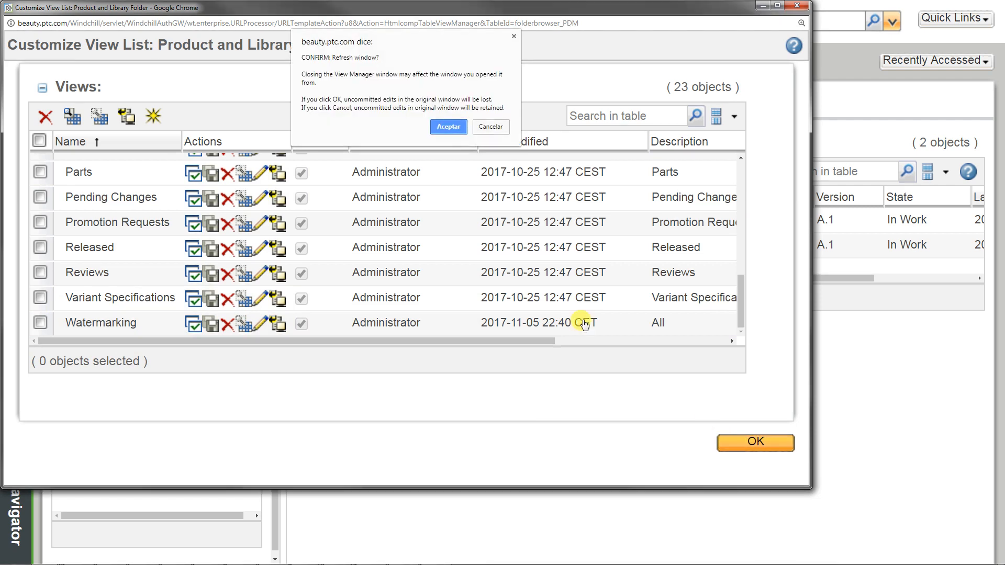
{"action": "left_click", "coordinate": [451, 127]}
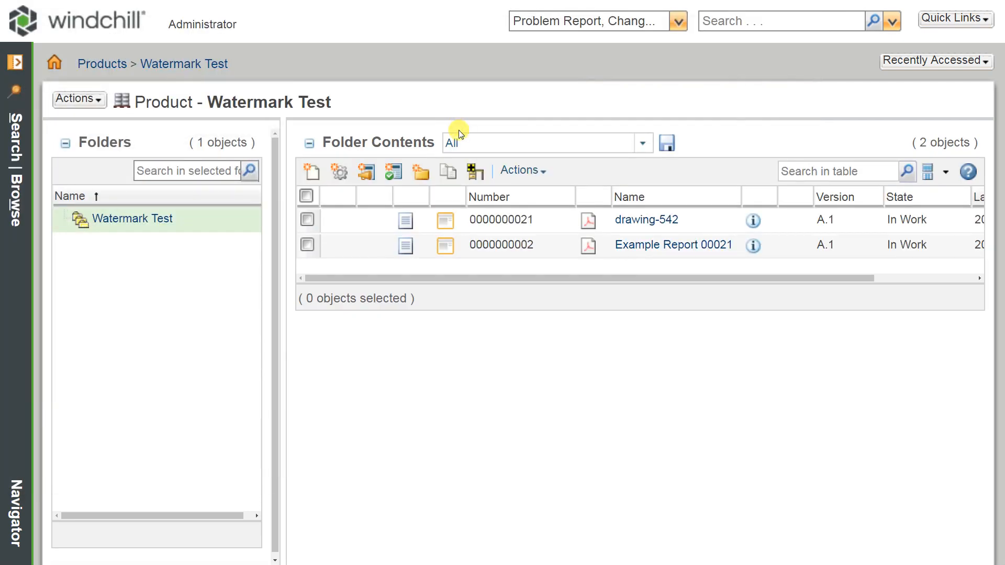
{"action": "left_click", "coordinate": [642, 143]}
{"action": "left_click_drag", "start_coordinate": [648, 205], "coordinate": [633, 406]}
{"action": "left_click", "coordinate": [520, 401]}
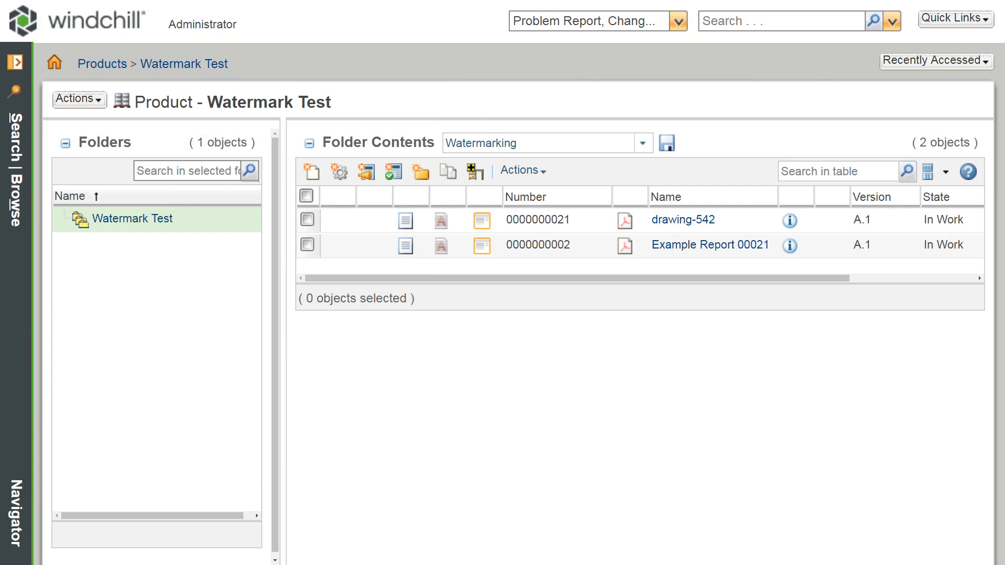
Step: View the watermarked and original PDFs of drawing-542, and open the watermarked version of Example Report 00021
{"action": "left_click", "coordinate": [434, 221]}
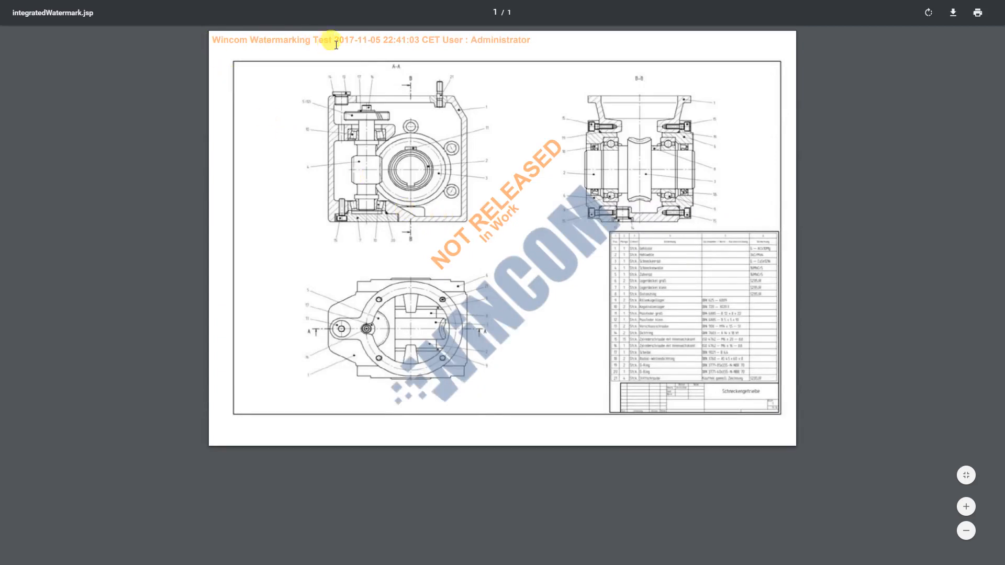
{"action": "left_click_drag", "start_coordinate": [335, 39], "coordinate": [417, 43]}
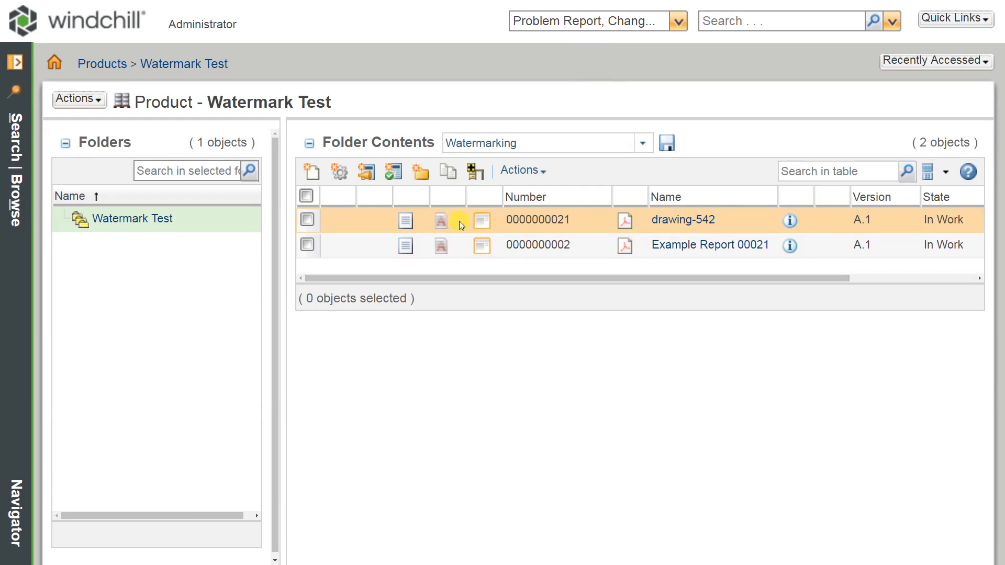
{"action": "left_click", "coordinate": [625, 222]}
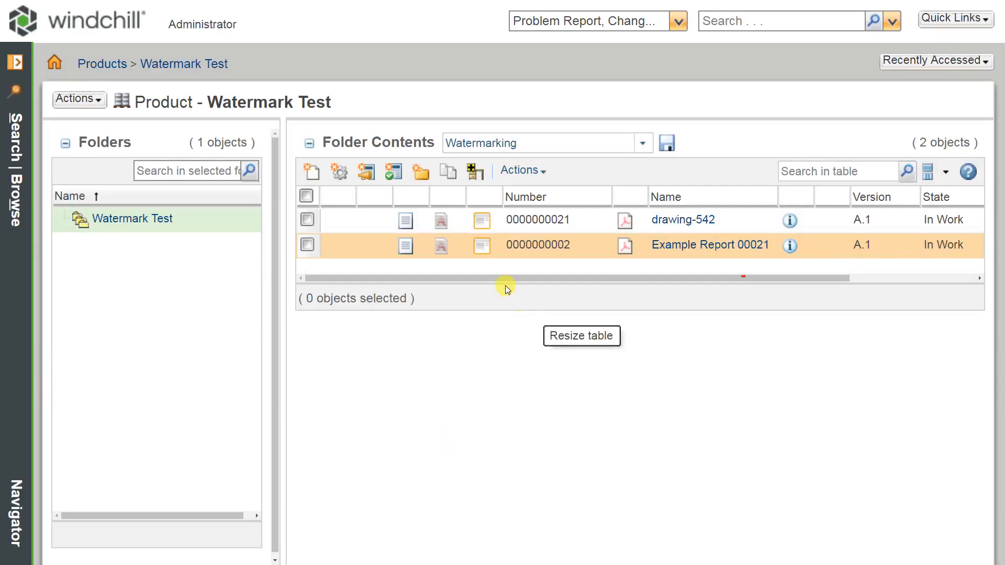
{"action": "left_click", "coordinate": [441, 247]}
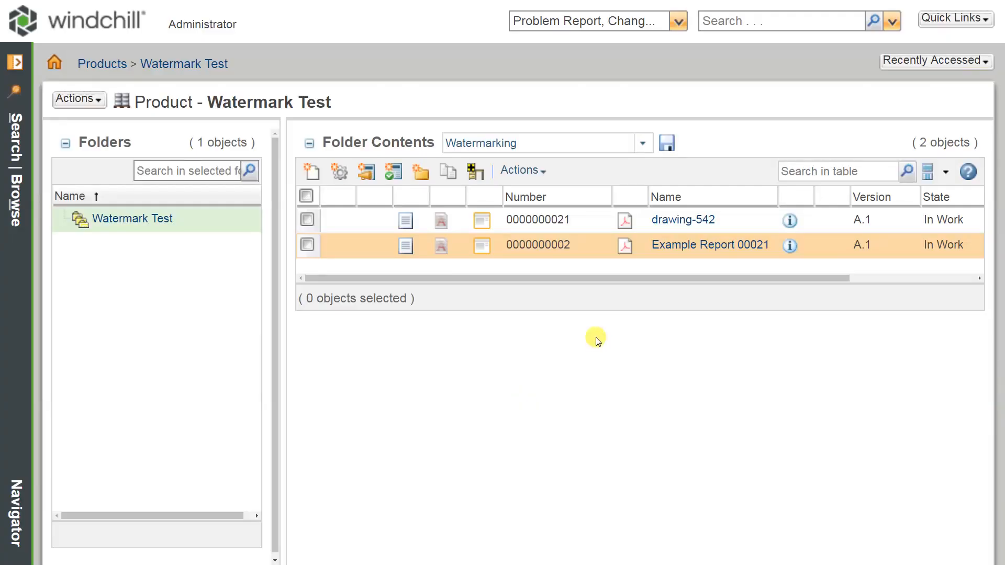
Step: Overwrite the content of Example Report 00021 with a watermark using Example Layout, and open its PDF
{"action": "right_click", "coordinate": [366, 249]}
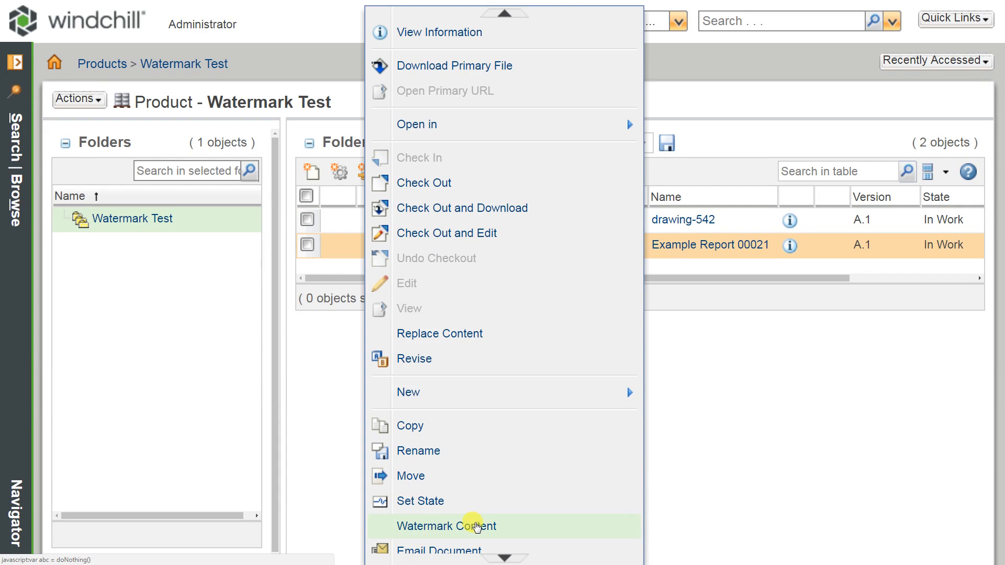
{"action": "left_click", "coordinate": [479, 526]}
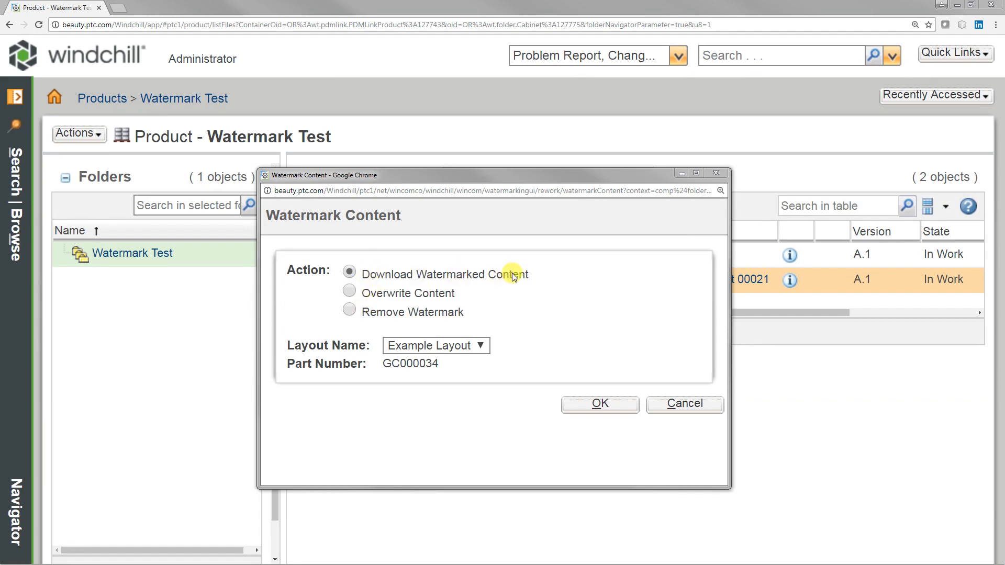
{"action": "left_click", "coordinate": [471, 345]}
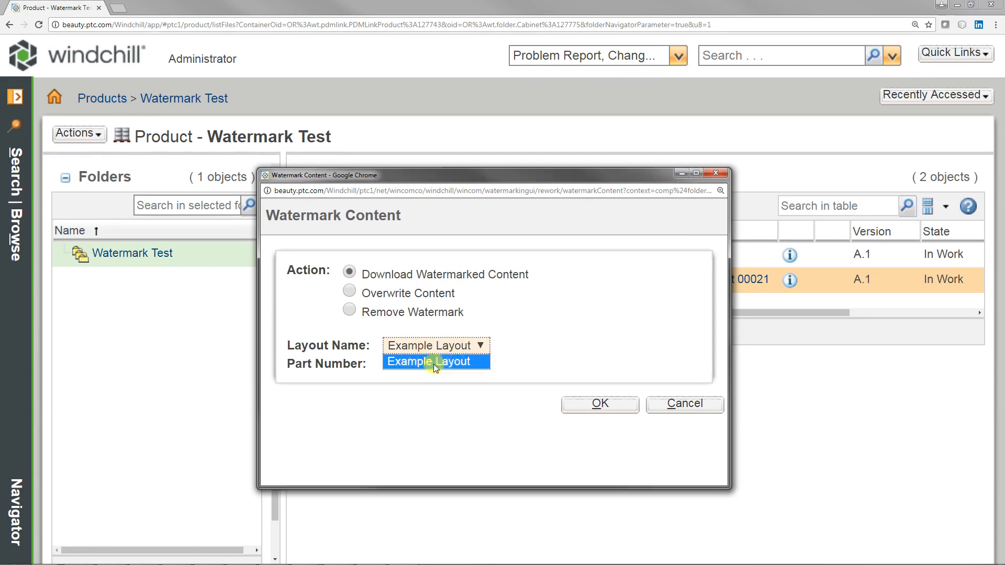
{"action": "left_click", "coordinate": [452, 366]}
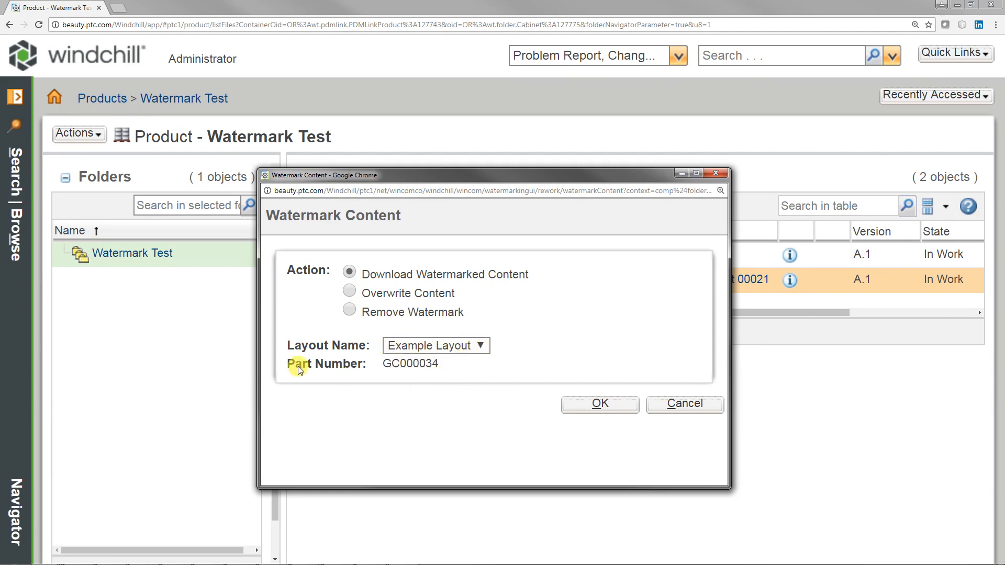
{"action": "left_click_drag", "start_coordinate": [446, 366], "coordinate": [289, 367]}
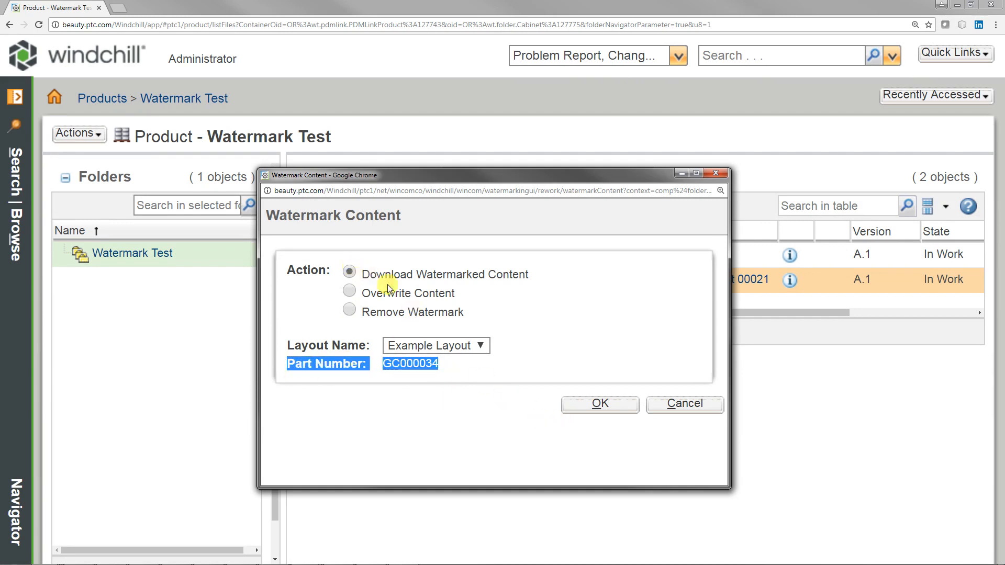
{"action": "left_click", "coordinate": [453, 289]}
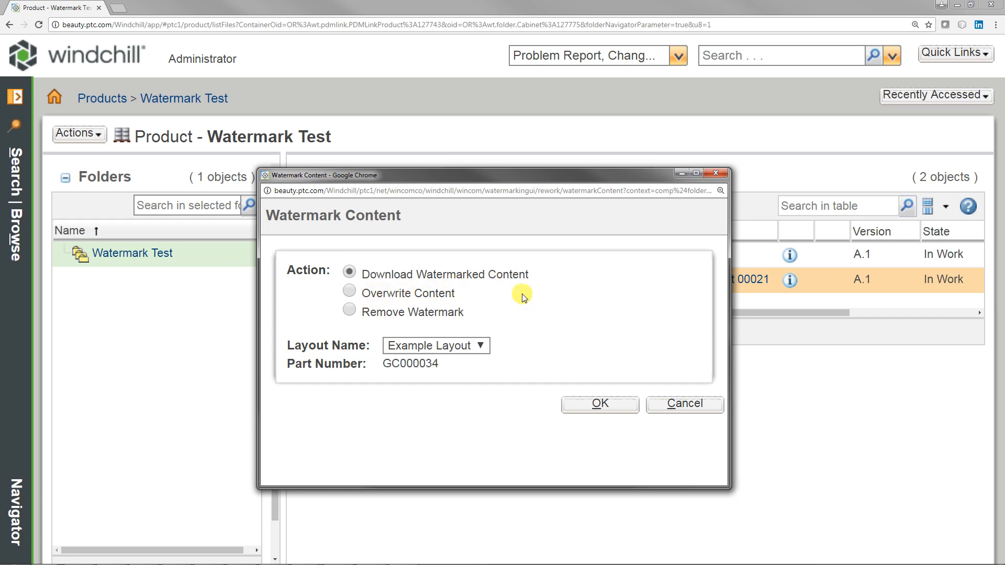
{"action": "left_click", "coordinate": [348, 291]}
{"action": "left_click", "coordinate": [600, 405]}
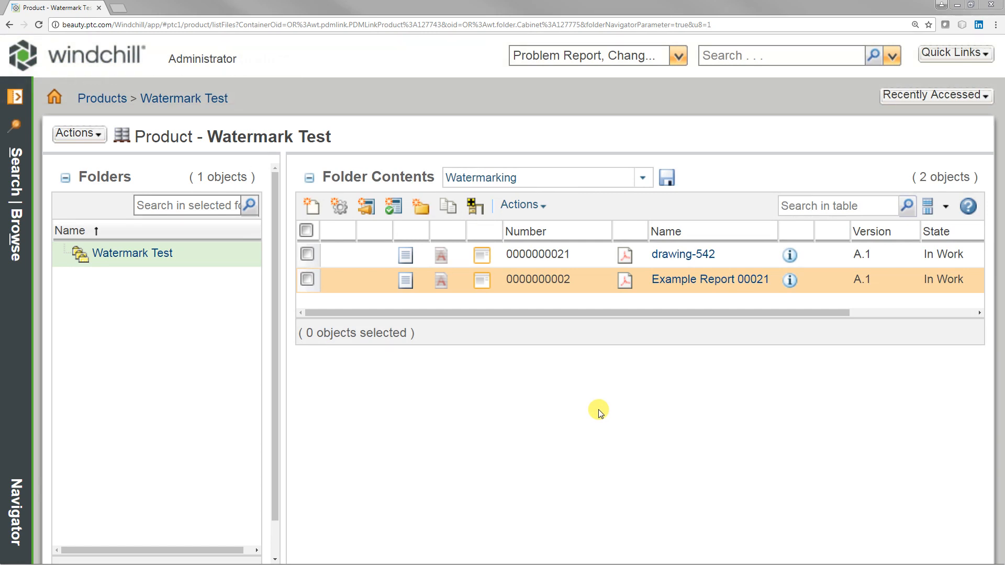
{"action": "left_click", "coordinate": [625, 281]}
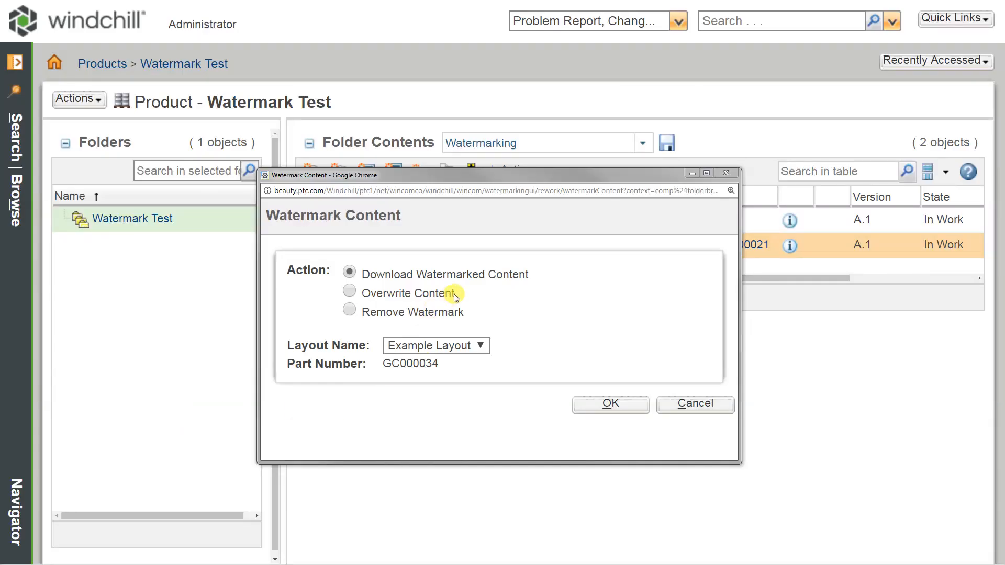
Step: Remove the watermark from Example Report 00021 and open its PDF to check the content
{"action": "left_click", "coordinate": [349, 310]}
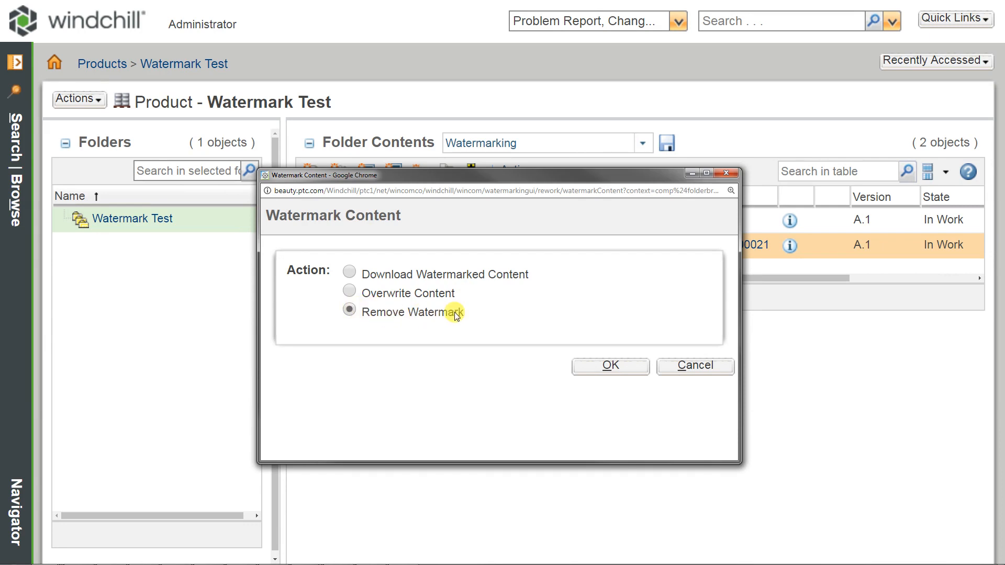
{"action": "left_click", "coordinate": [608, 366]}
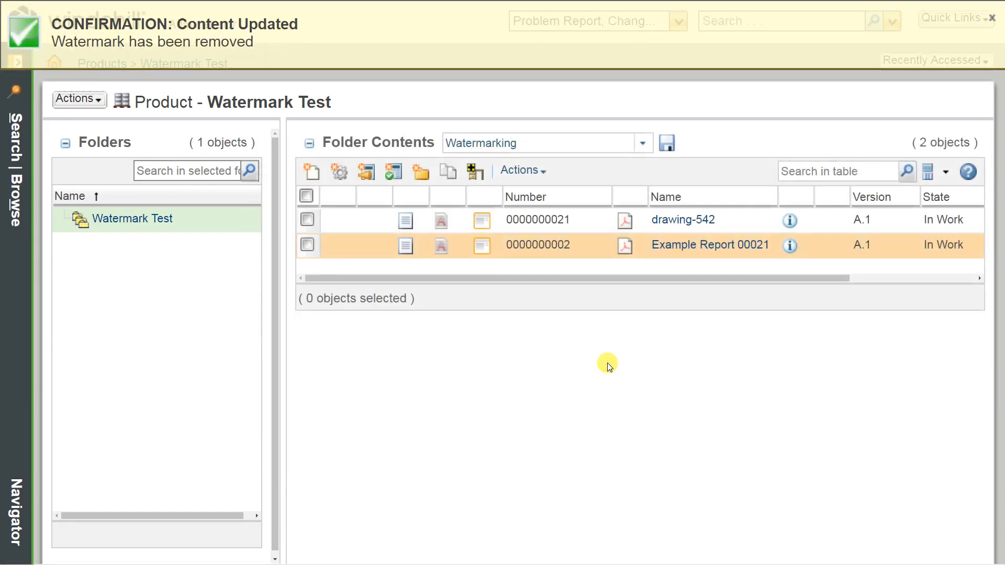
{"action": "left_click", "coordinate": [626, 249]}
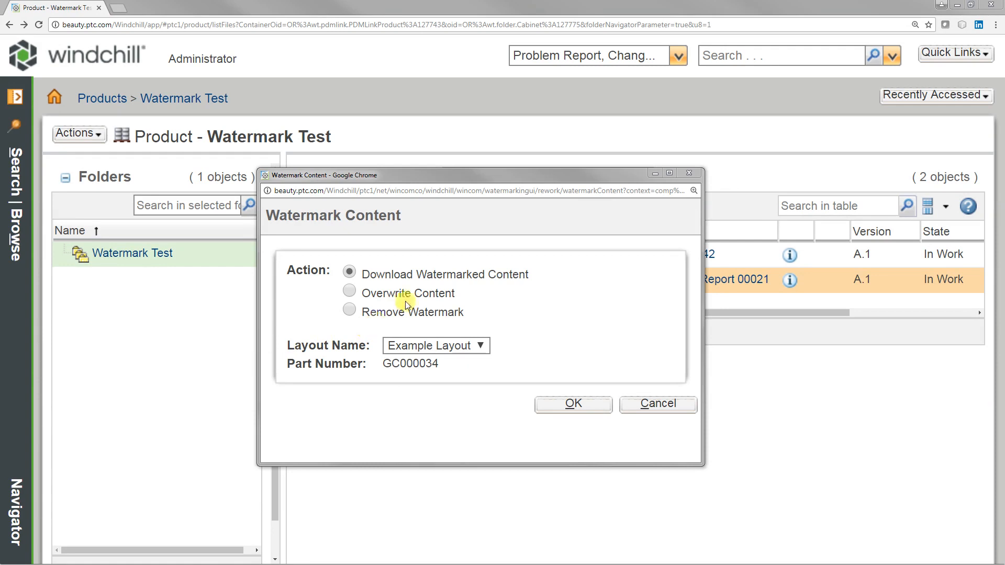
Step: Change the watermark action from Overwrite Content to Remove Watermark, apply it to Example Report 00021, and reopen its PDF
{"action": "left_click", "coordinate": [348, 291]}
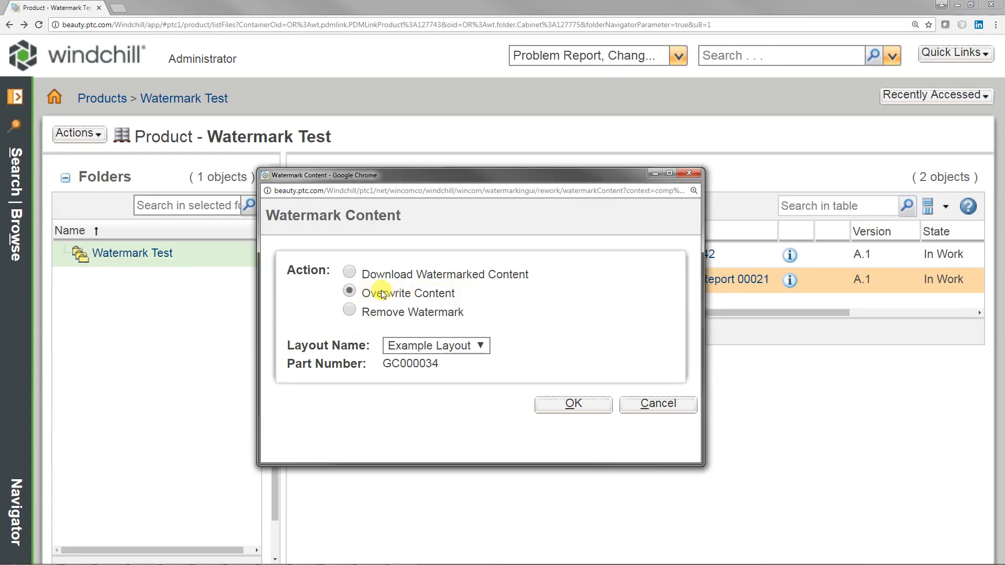
{"action": "left_click", "coordinate": [349, 311]}
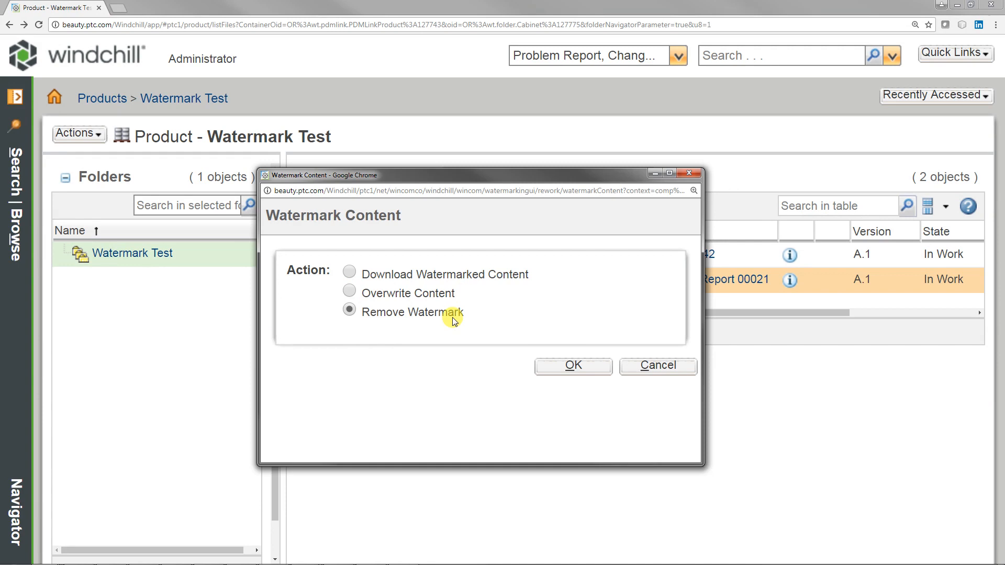
{"action": "left_click", "coordinate": [575, 367]}
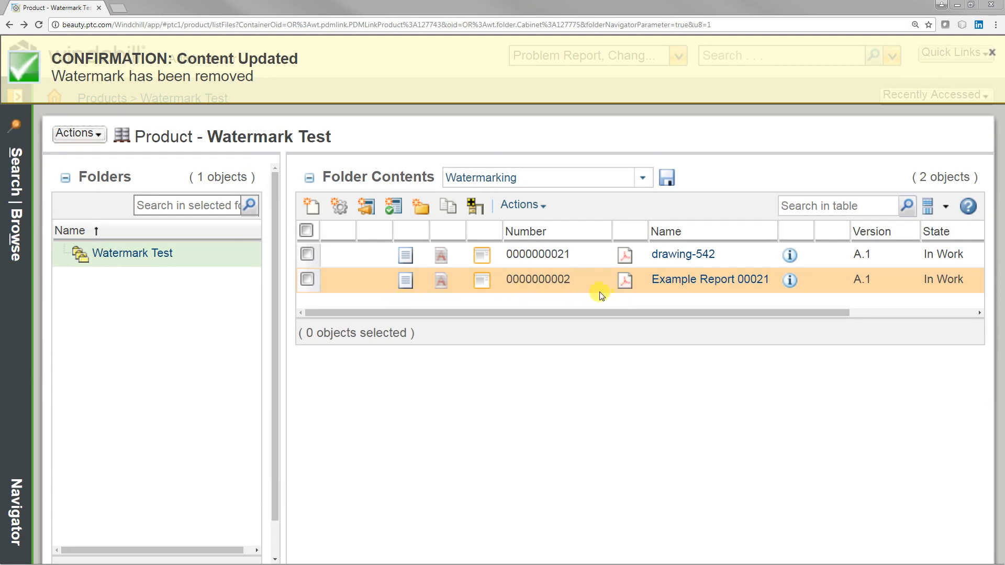
{"action": "left_click", "coordinate": [626, 281]}
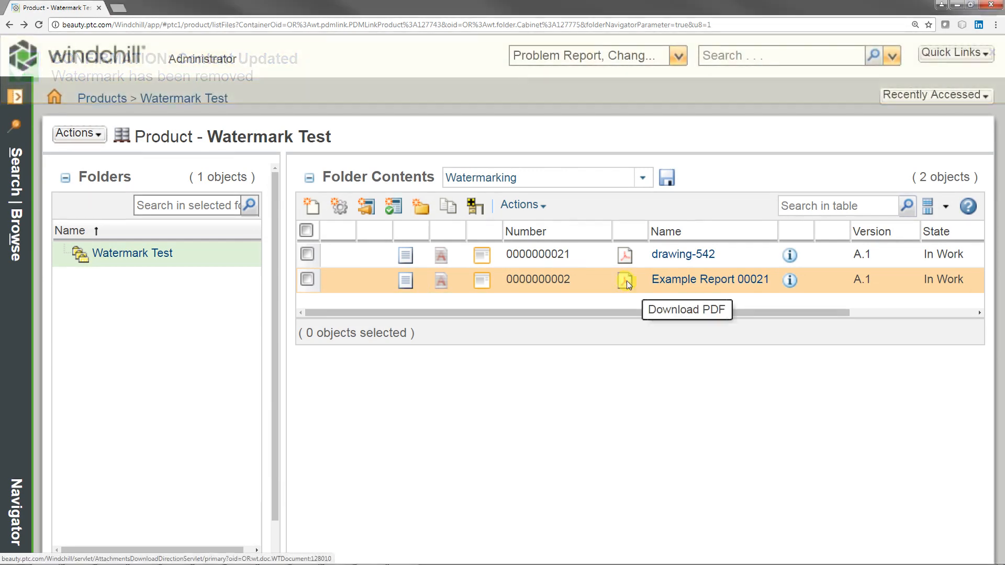